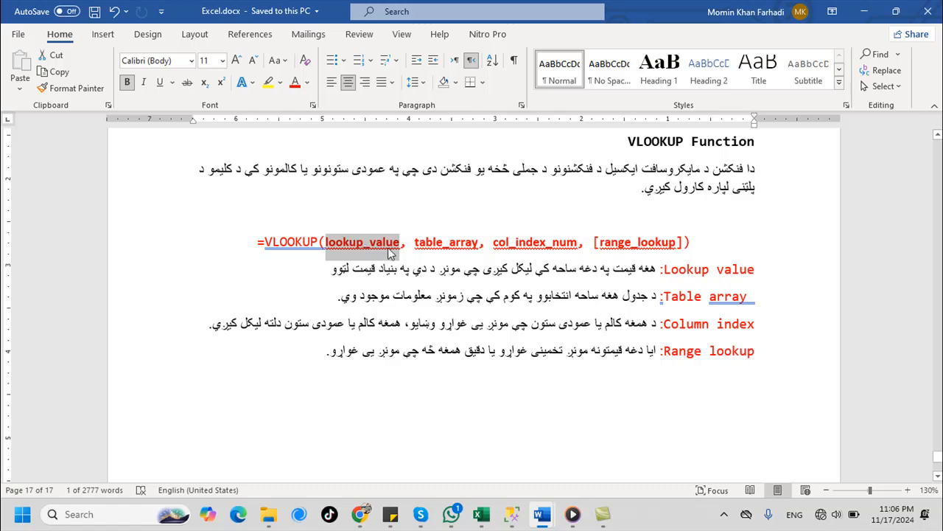
Review the table_array and col_index_num arguments in the document's VLOOKUP syntax line
left_click_drag(414, 241, 476, 241)
left_click(467, 241)
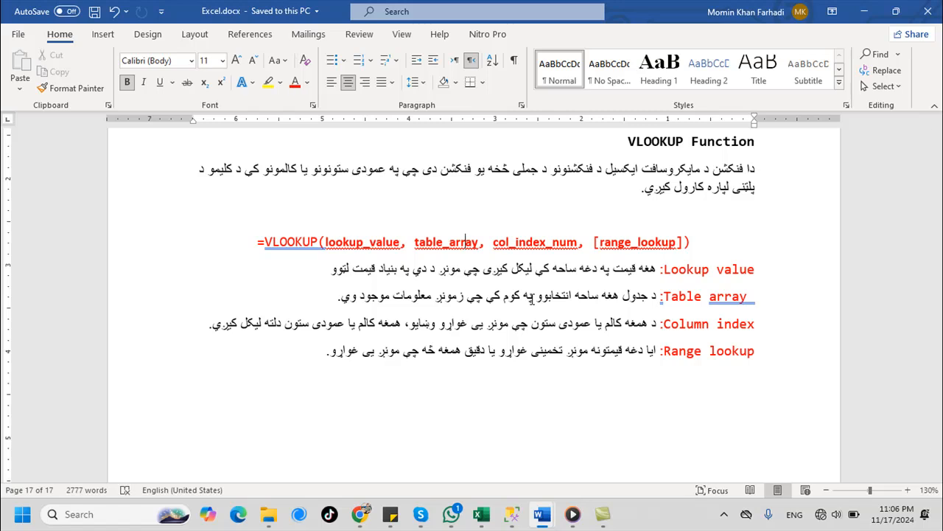
left_click_drag(493, 241, 565, 247)
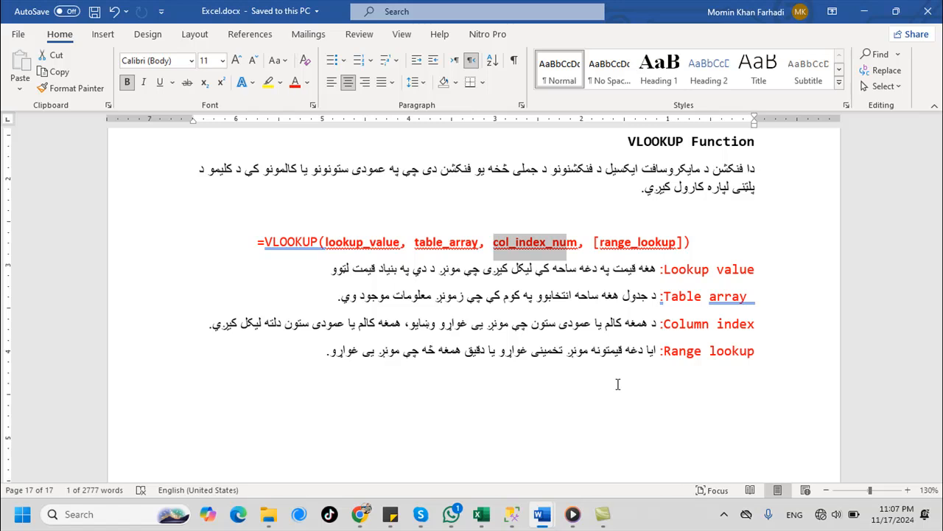
Switch to the Test.xlsx workbook in Excel and begin a VLOOKUP formula in cell I2 under Look Up Value
key("alt+Tab")
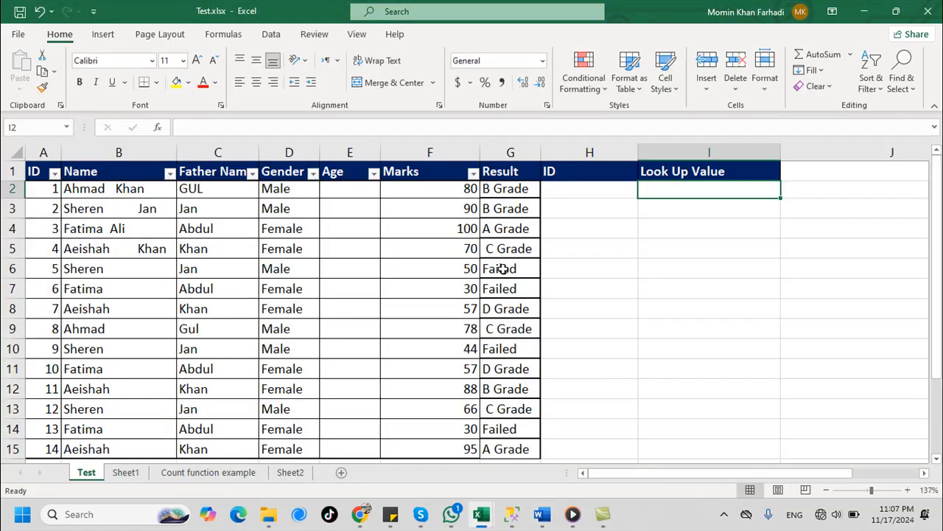
left_click(568, 195)
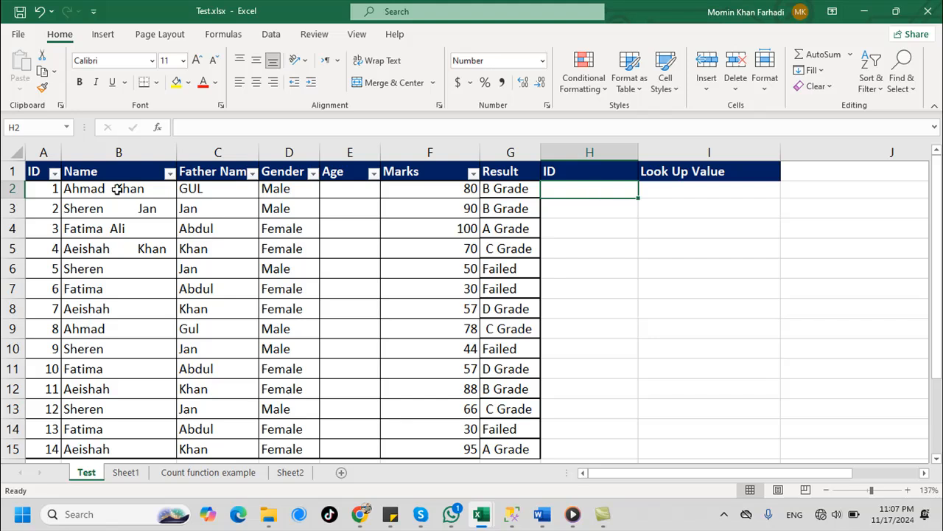
left_click(686, 190)
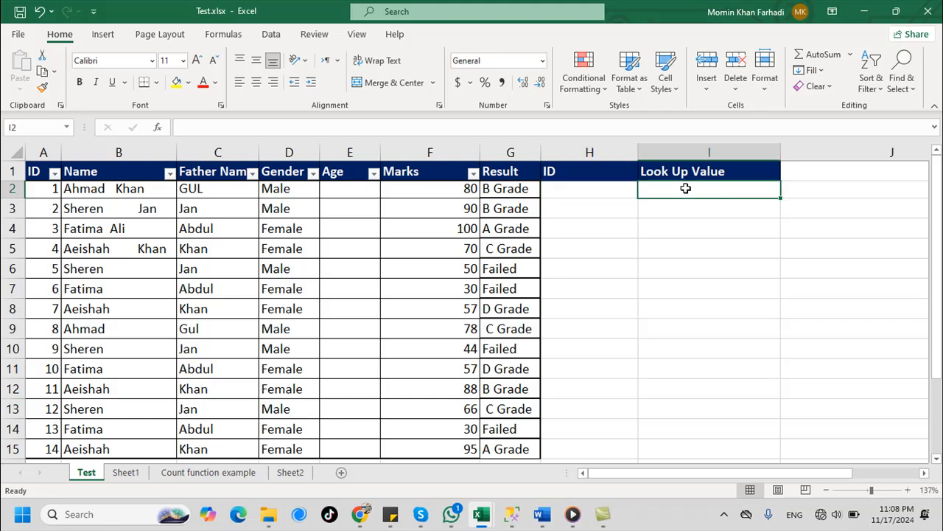
type("=")
type("v;o")
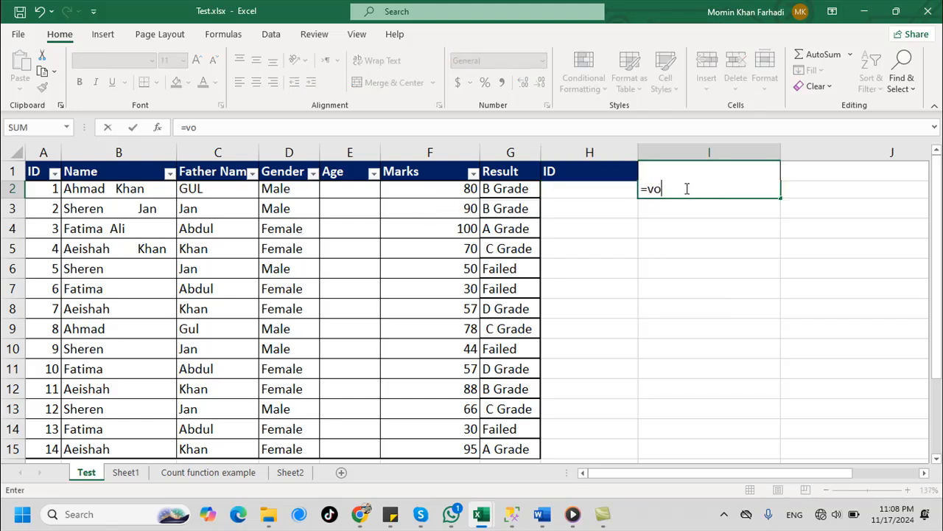
key("BackSpace")
key("BackSpace")
type(";op")
key("BackSpace")
key("BackSpace")
key("BackSpace")
type("lo")
key("Tab")
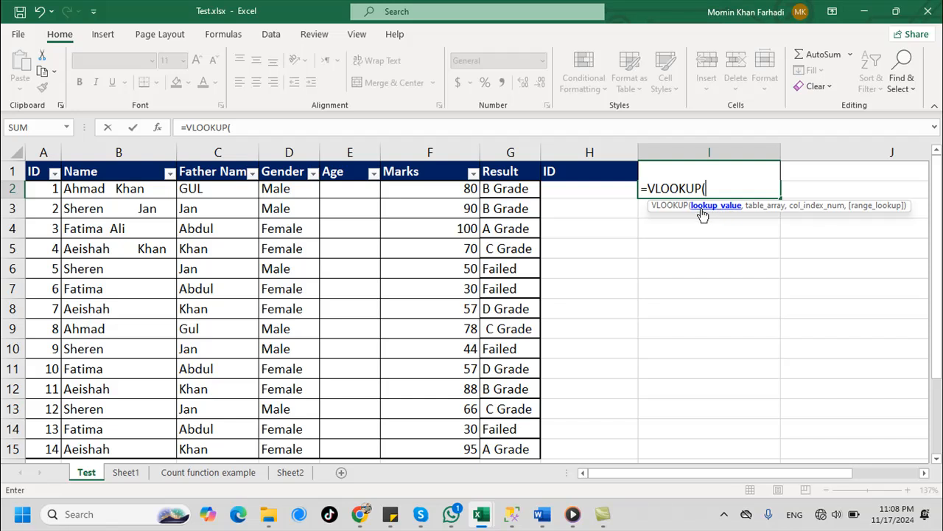
Complete the formula in I2 as =VLOOKUP(H2,A2:G15,2,J4) and enter it
left_click(581, 188)
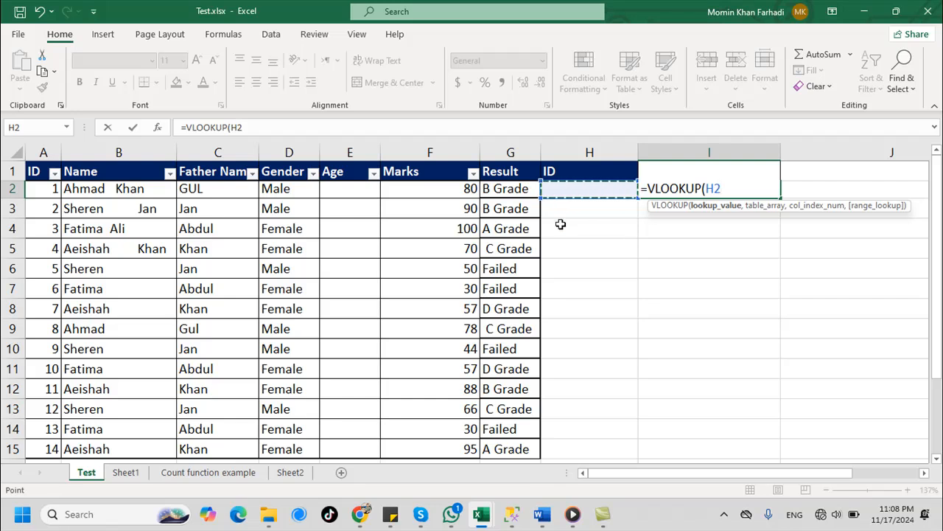
type(",")
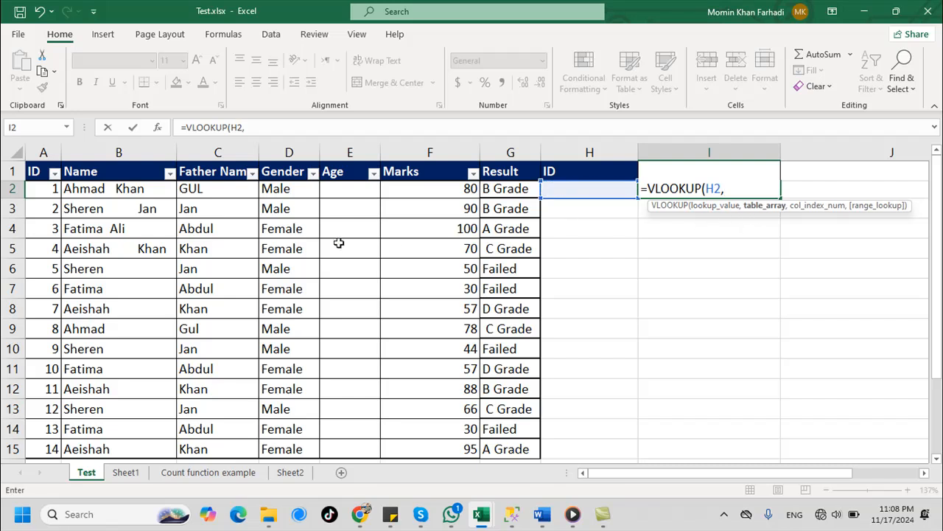
left_click_drag(40, 188, 503, 449)
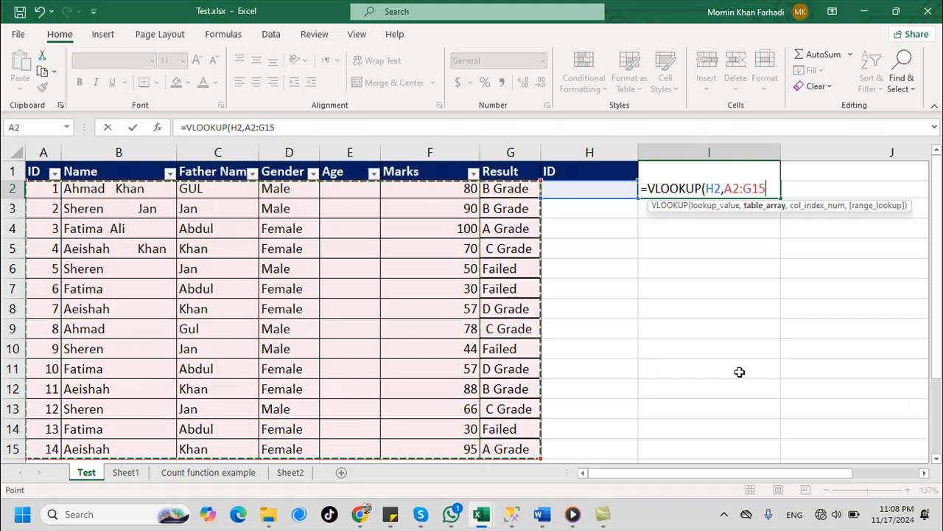
type(",")
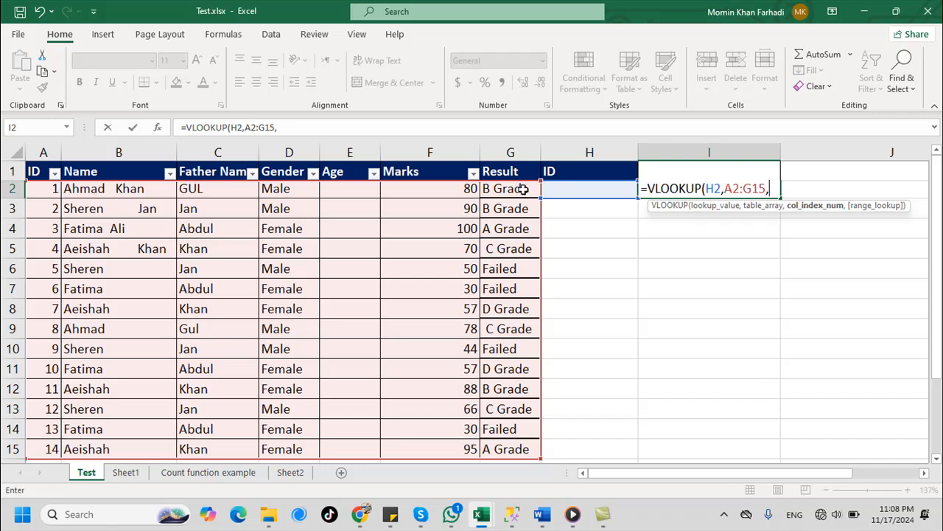
type("2,")
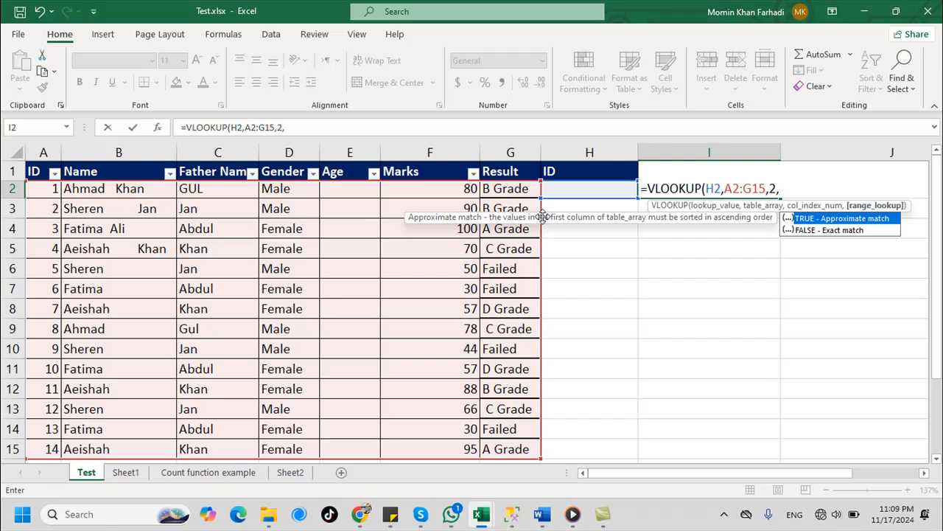
left_click(831, 234)
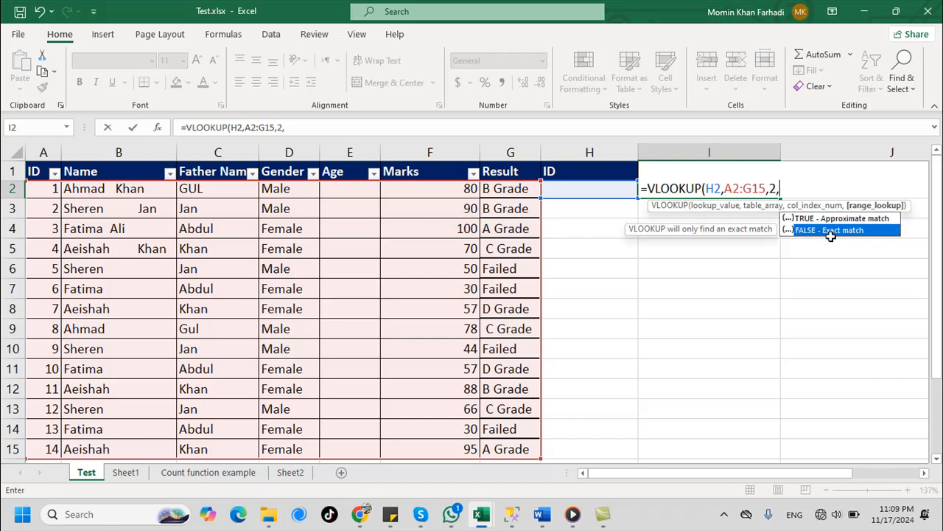
left_click(831, 234)
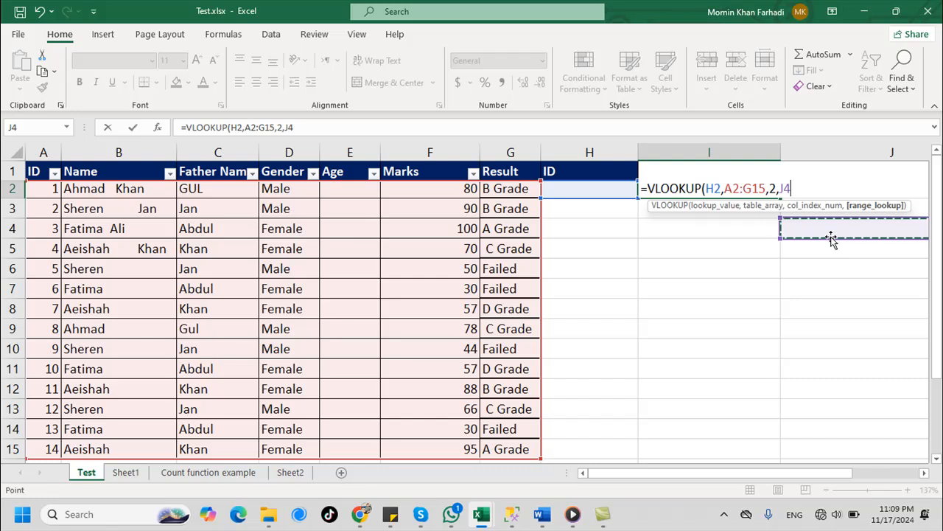
type(")")
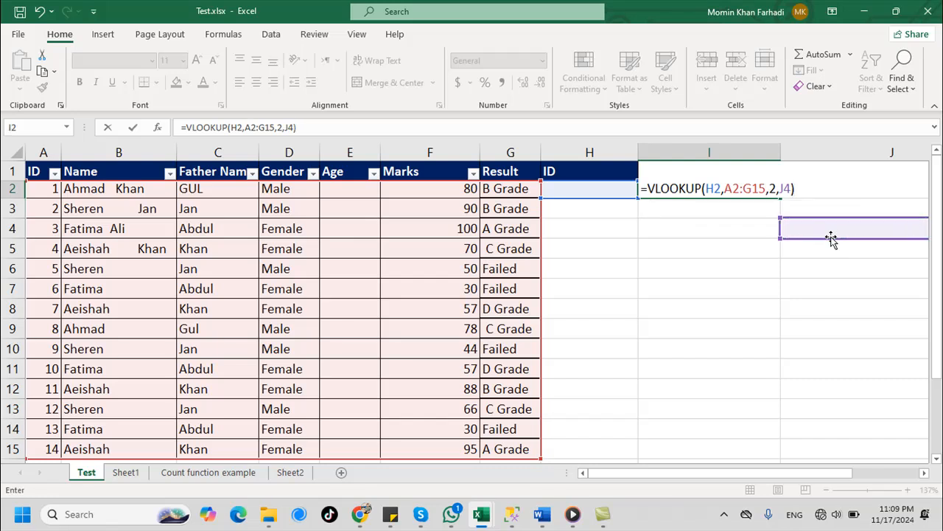
key("Return")
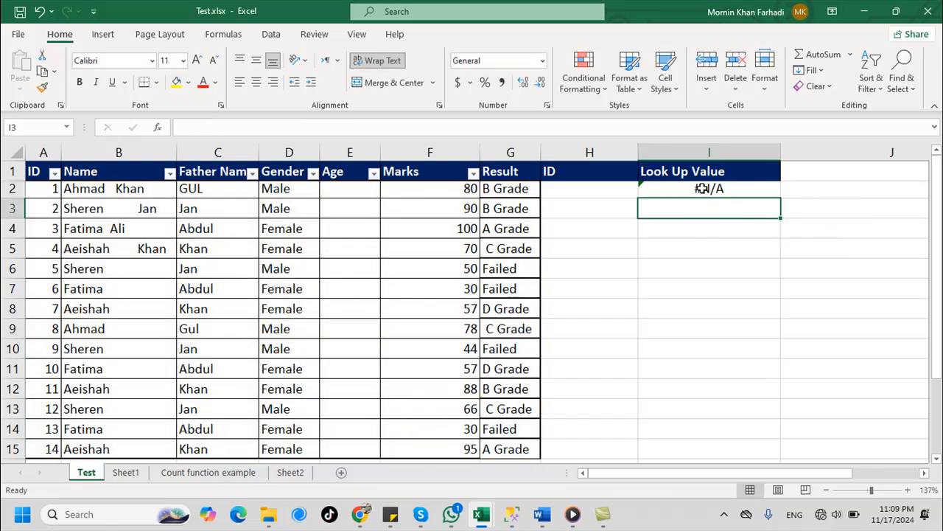
Test the lookup by entering the IDs 1, 6 and 14 one after another in cell H2
left_click(593, 188)
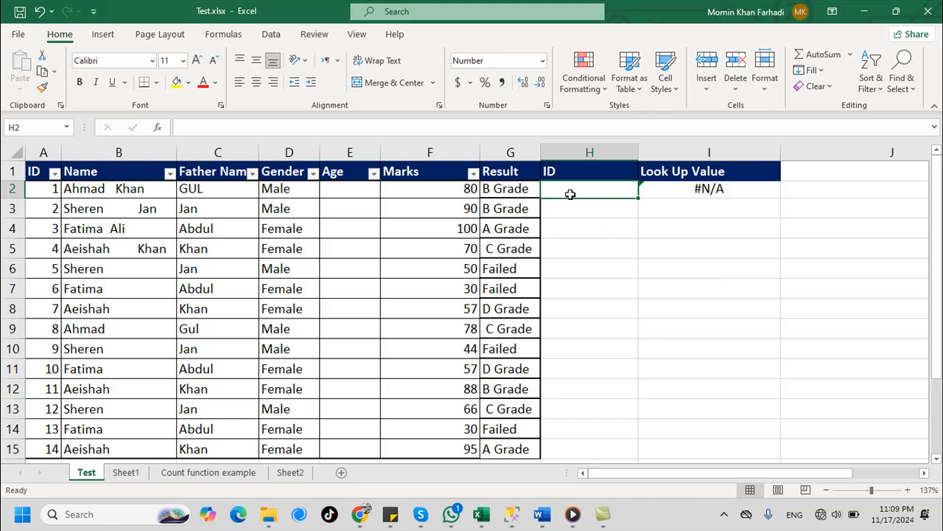
left_click_drag(39, 189, 85, 186)
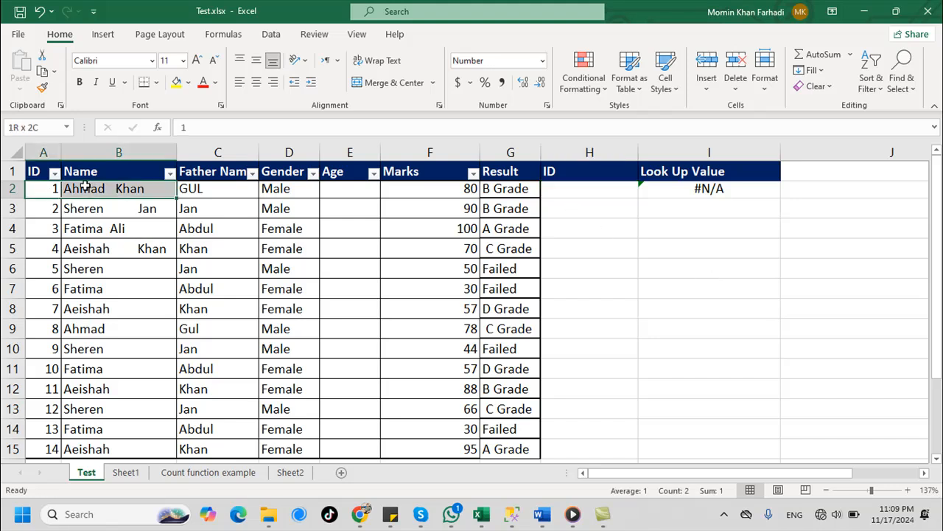
left_click(581, 189)
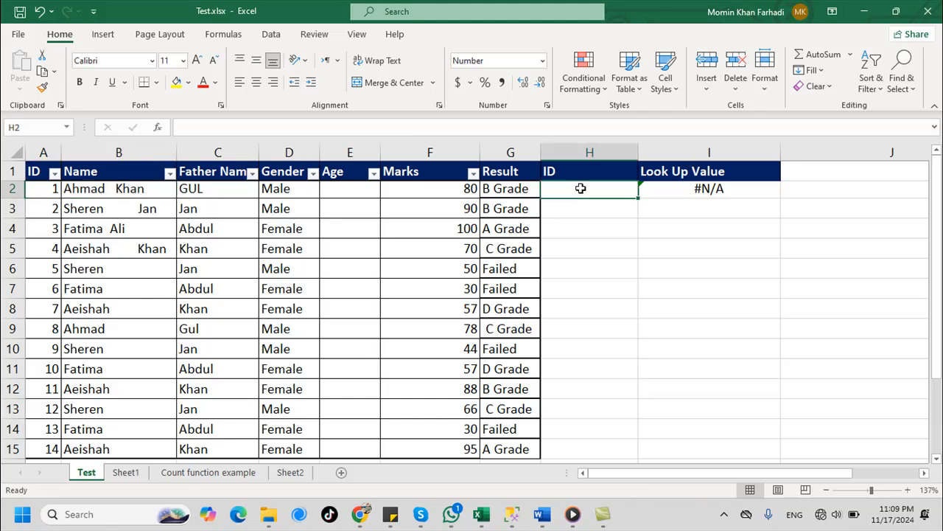
type("1")
key("Return")
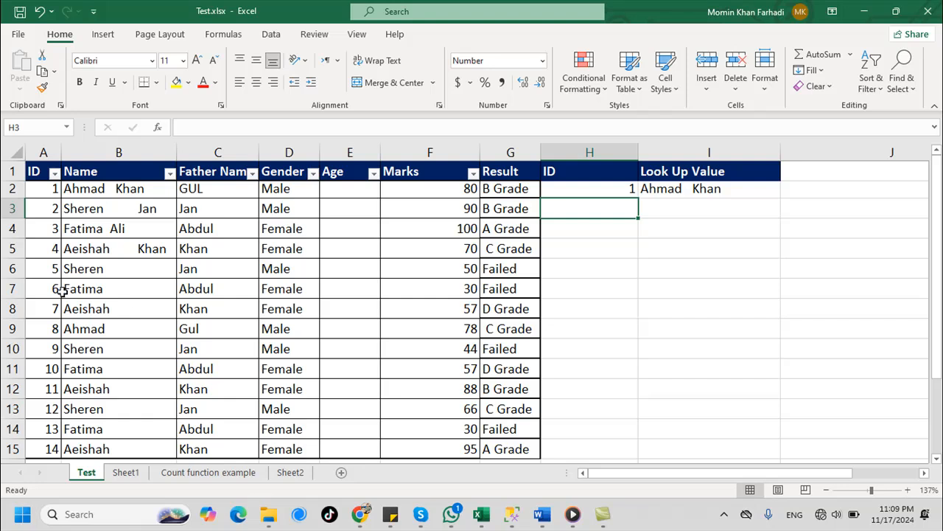
left_click(574, 193)
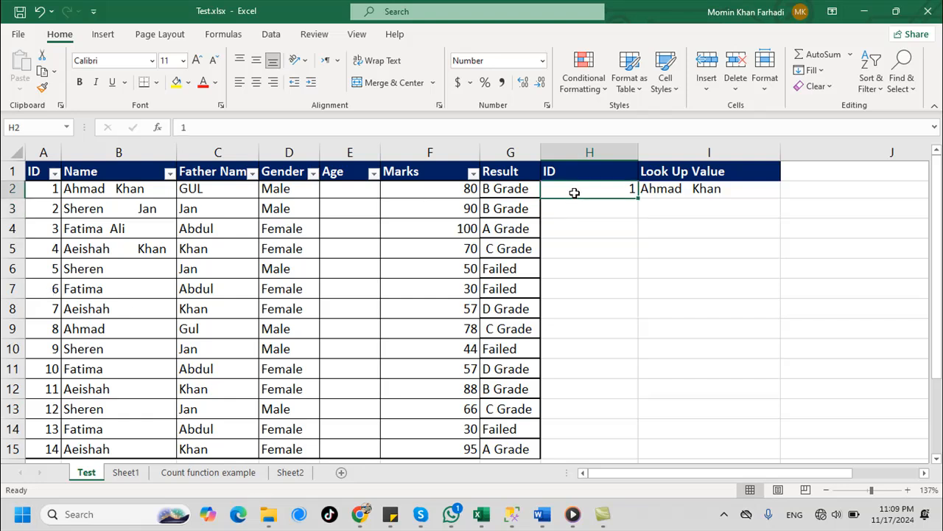
type("6")
key("Return")
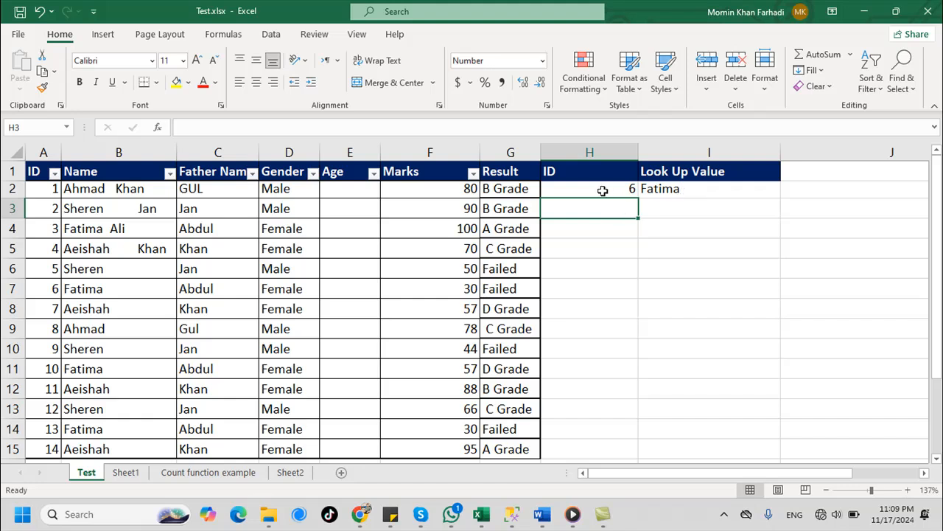
left_click(602, 188)
type("4")
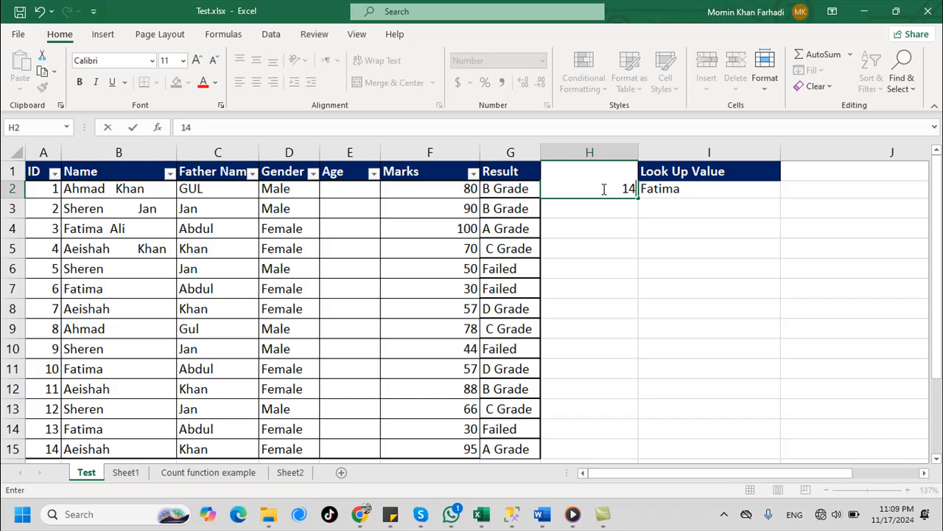
key("Return")
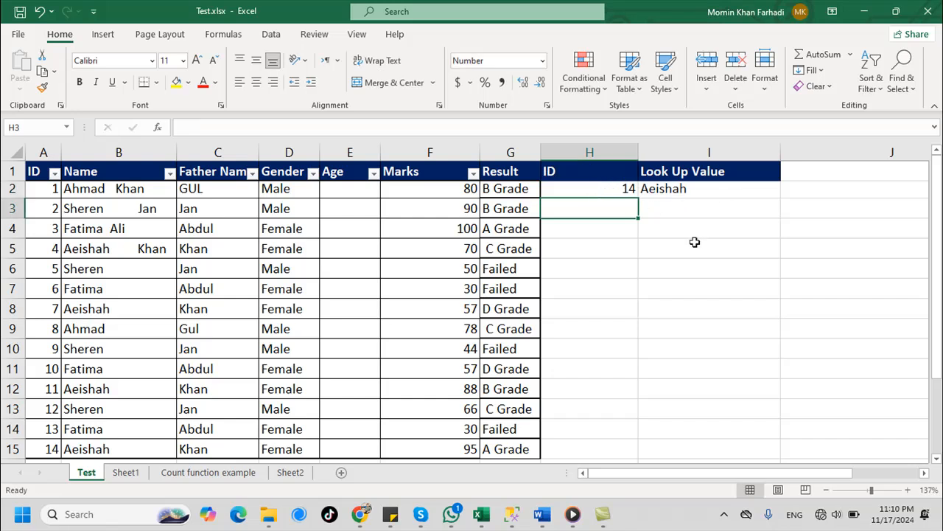